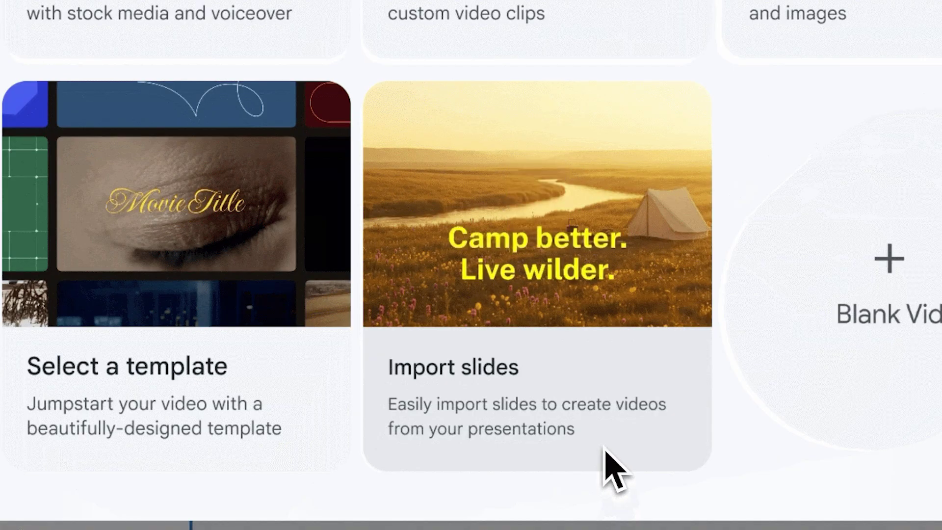
# Step: Import the Cymbal Playbook slides, browse to the Thank you slide, and start a new meeting
pyautogui.click(604, 451)
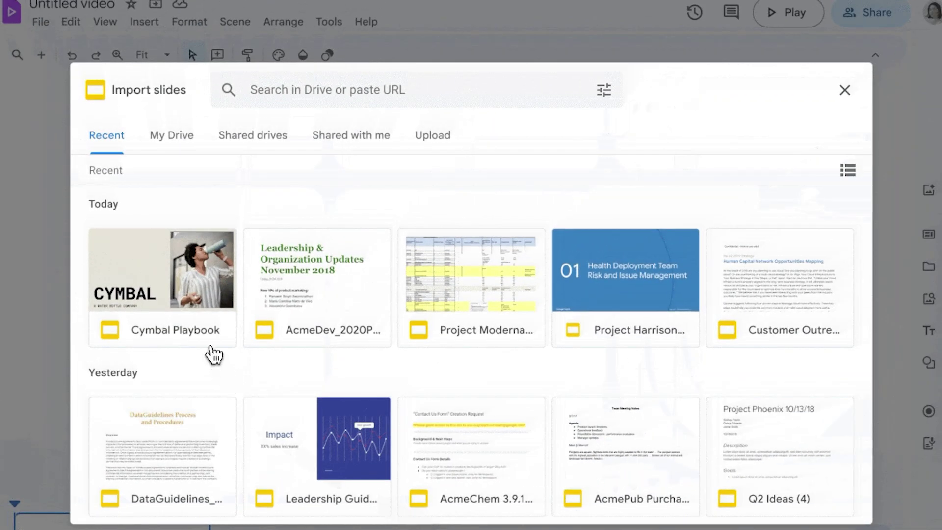
pyautogui.click(211, 343)
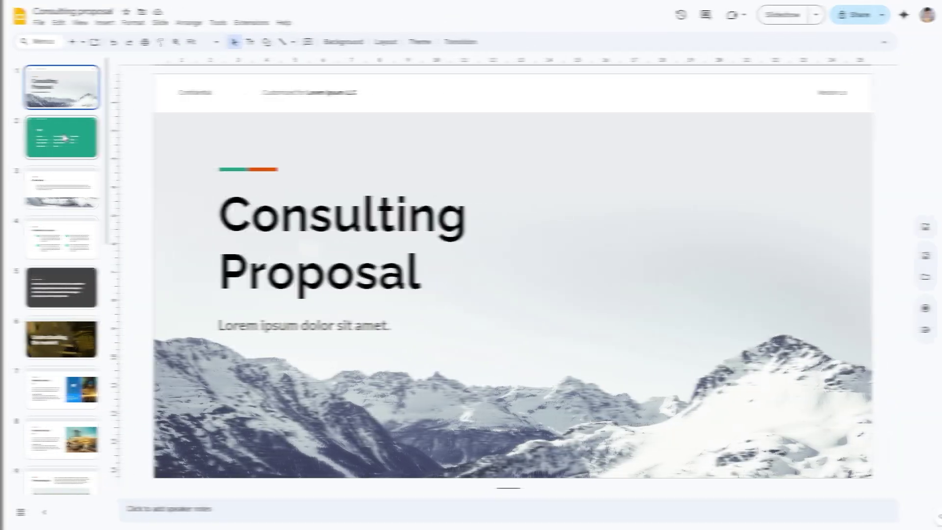
pyautogui.click(61, 135)
pyautogui.click(76, 186)
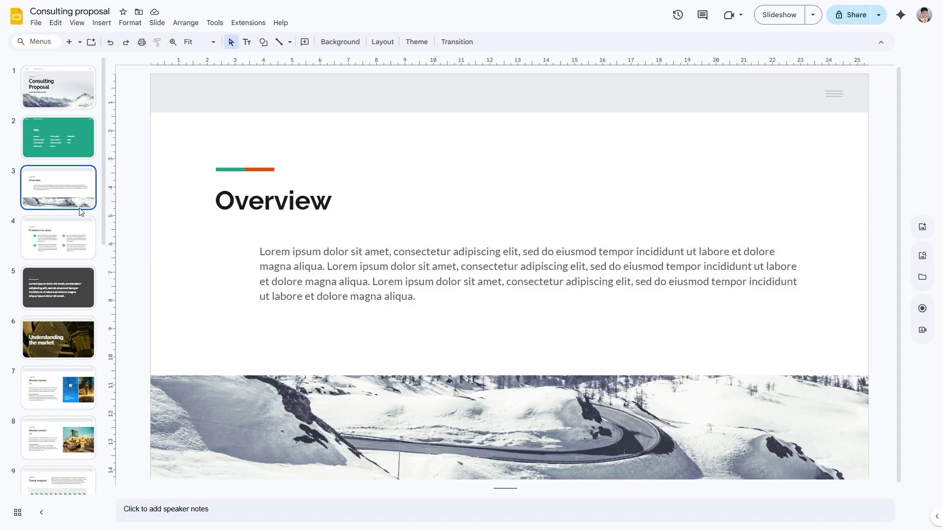
pyautogui.click(82, 229)
pyautogui.moveTo(104, 140); pyautogui.dragTo(109, 356)
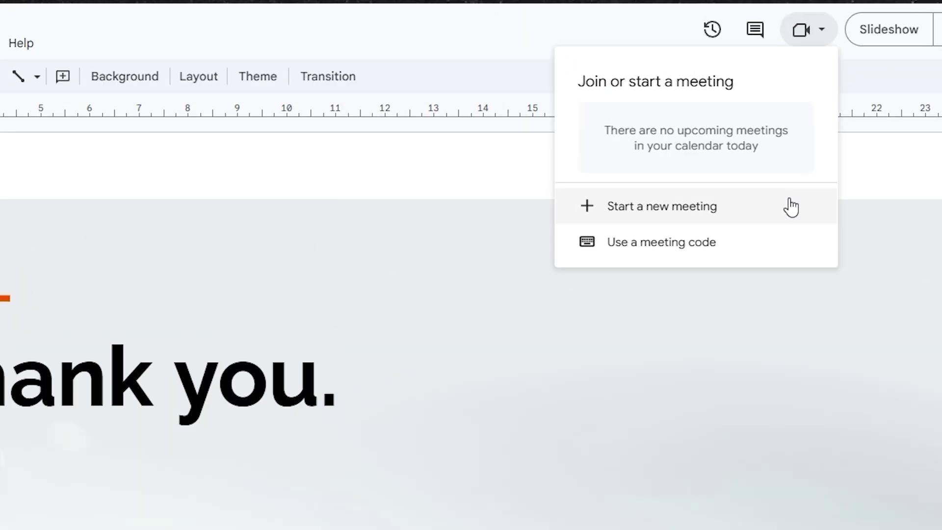
pyautogui.click(779, 213)
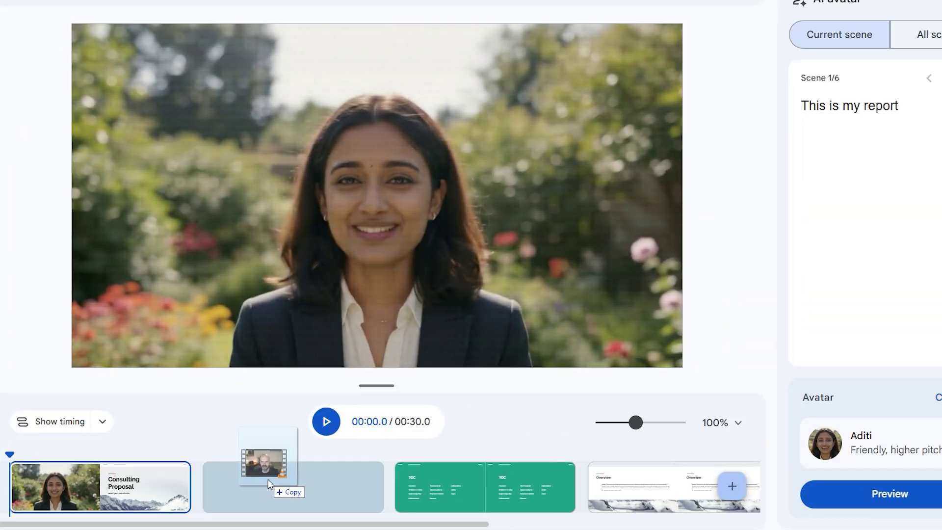
# Step: Drop the recorded video clip into the timeline as a new scene
pyautogui.moveTo(269, 485); pyautogui.dragTo(196, 490)
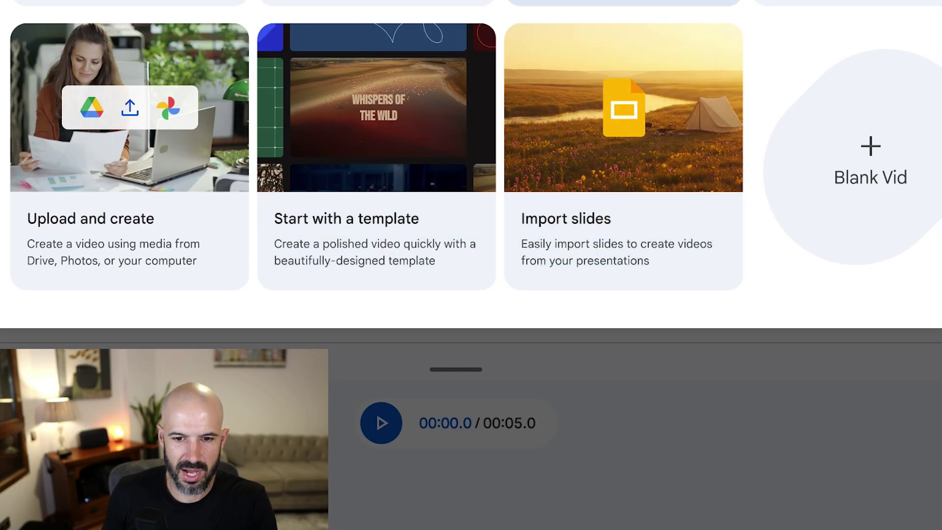
# Step: Start a blank video and replace the Aditi avatar with Leo
pyautogui.click(545, 79)
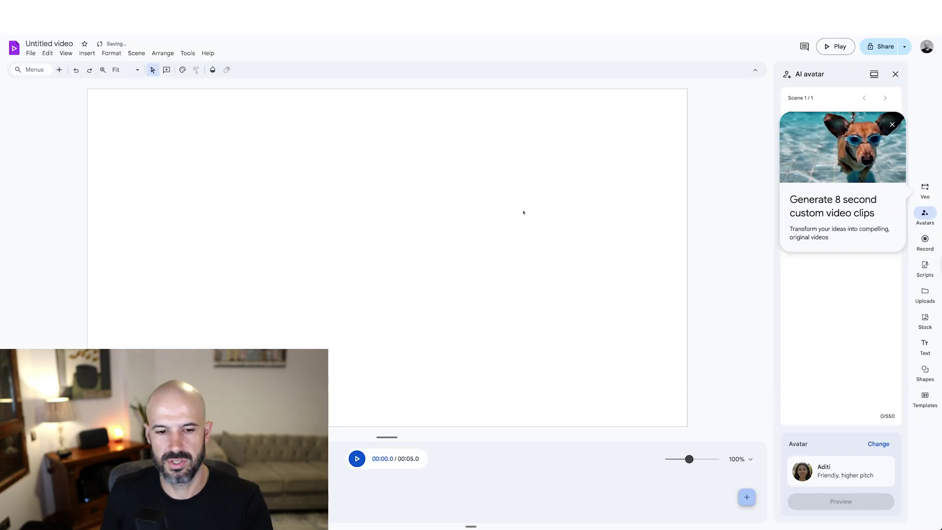
pyautogui.click(892, 125)
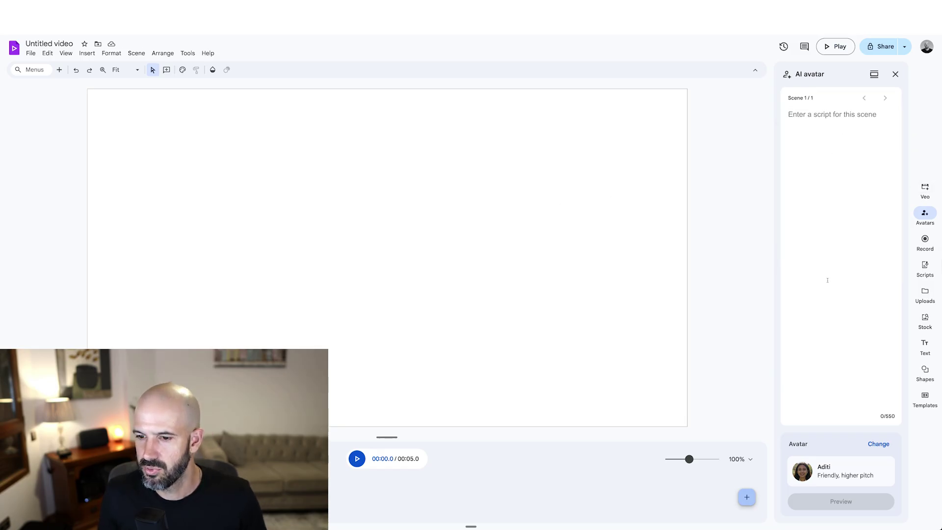
pyautogui.click(870, 445)
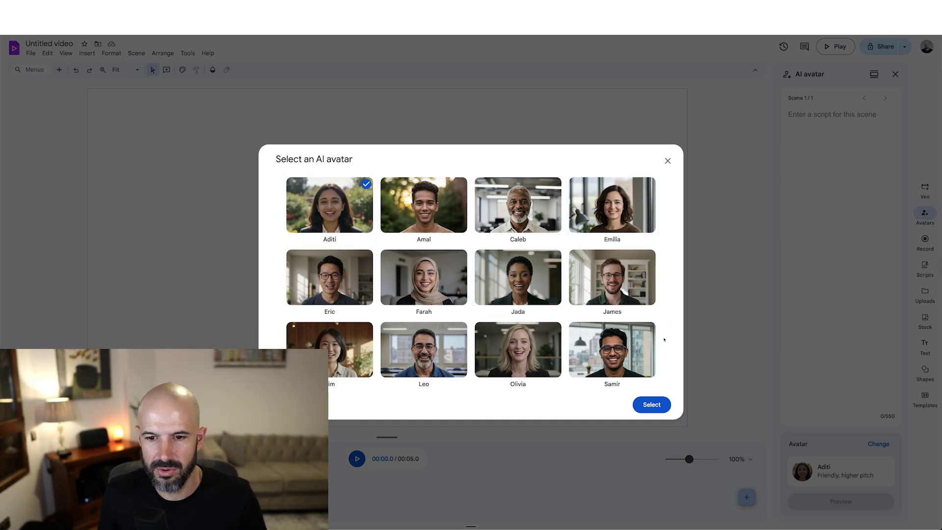
pyautogui.doubleClick(424, 349)
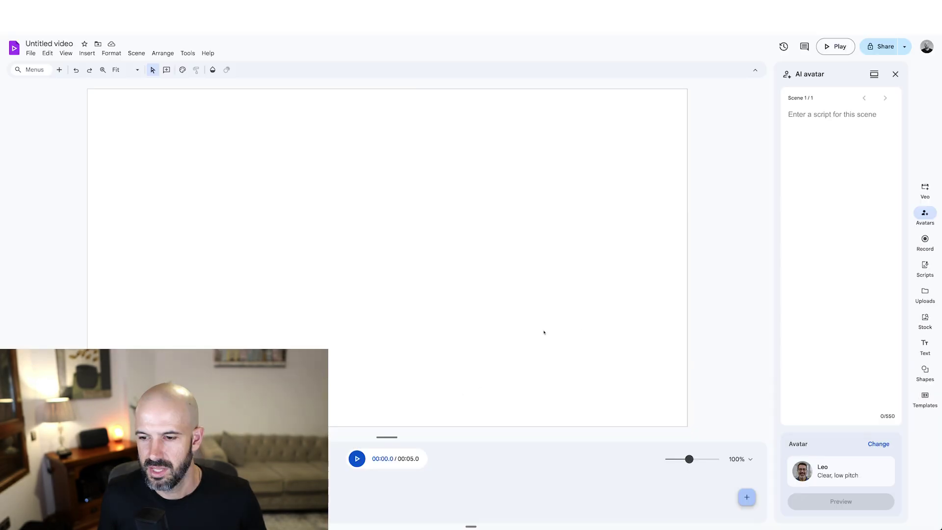
pyautogui.click(815, 133)
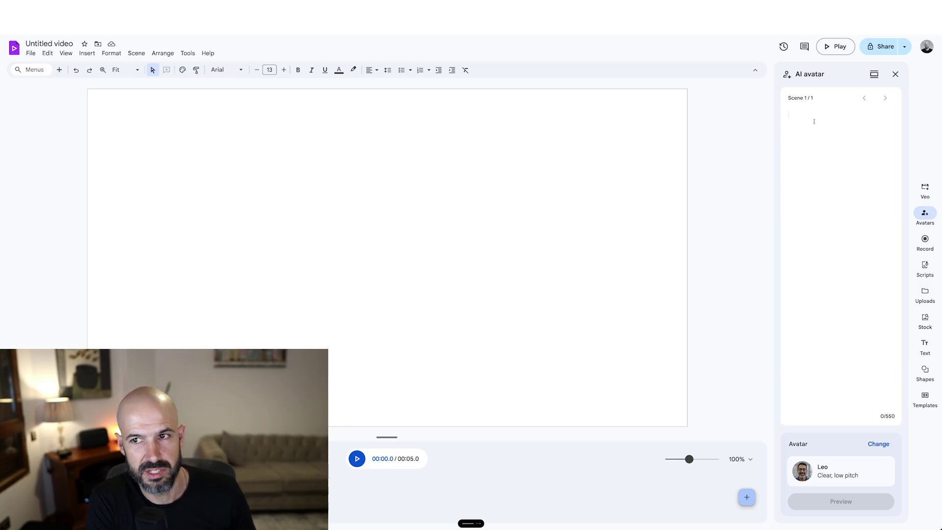
# Step: Paste the 238-character script about Leo discovering Google Vids and preview it
pyautogui.write("Leo has just found out he can create videos using Google vids, and he's excited to create a corporate presentation that doesn't suck with the expression of his true innermost creativity unleashed with the power of Gemini and Google vids.")
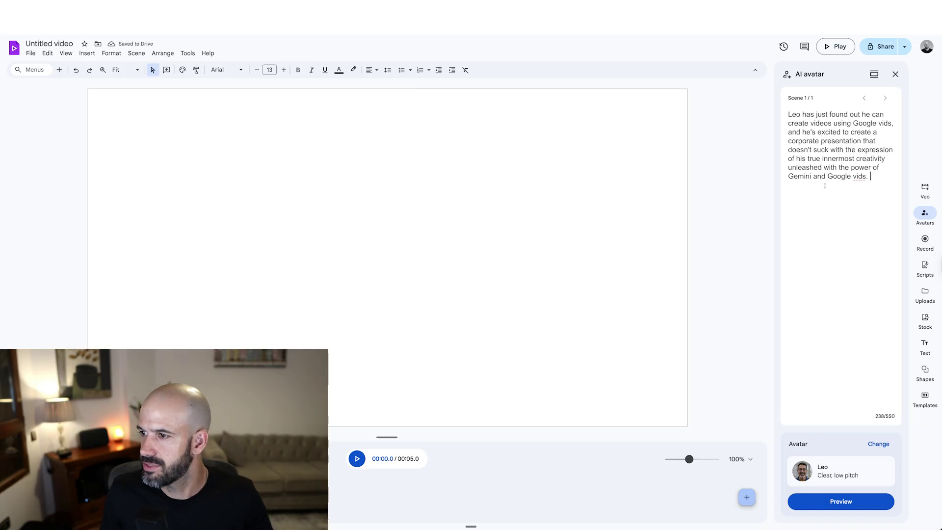
pyautogui.click(841, 500)
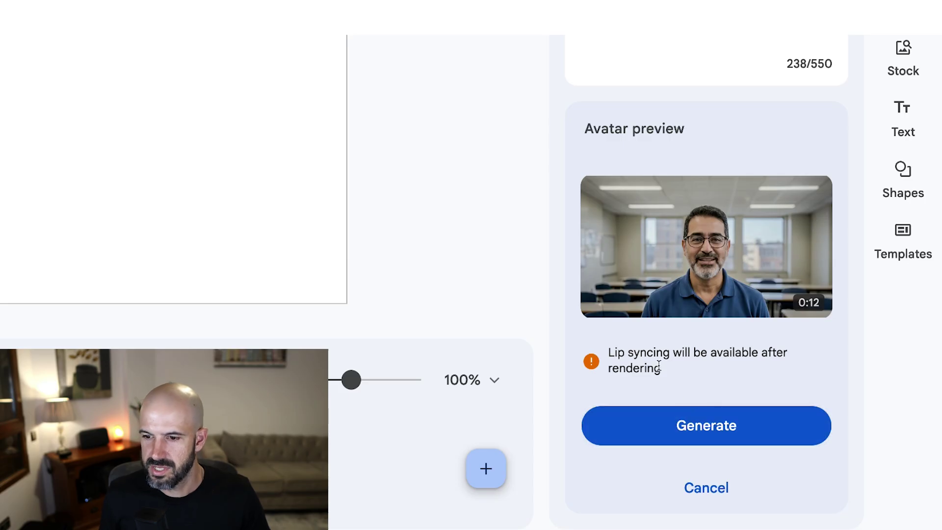
# Step: Generate the final Leo avatar clip from the previewed script
pyautogui.click(697, 422)
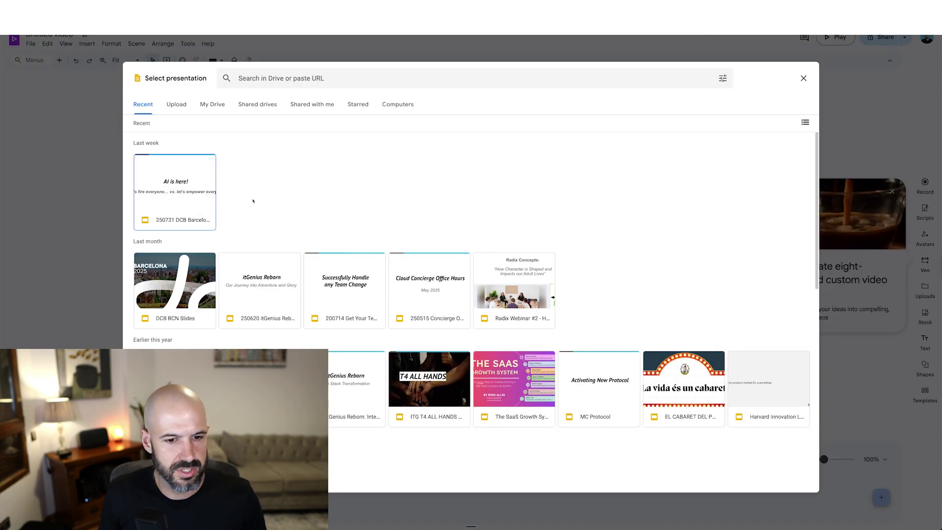
# Step: Select the 250731 DCB Barcelona: AI is Here deck, with all 42 slides, for import
pyautogui.click(175, 191)
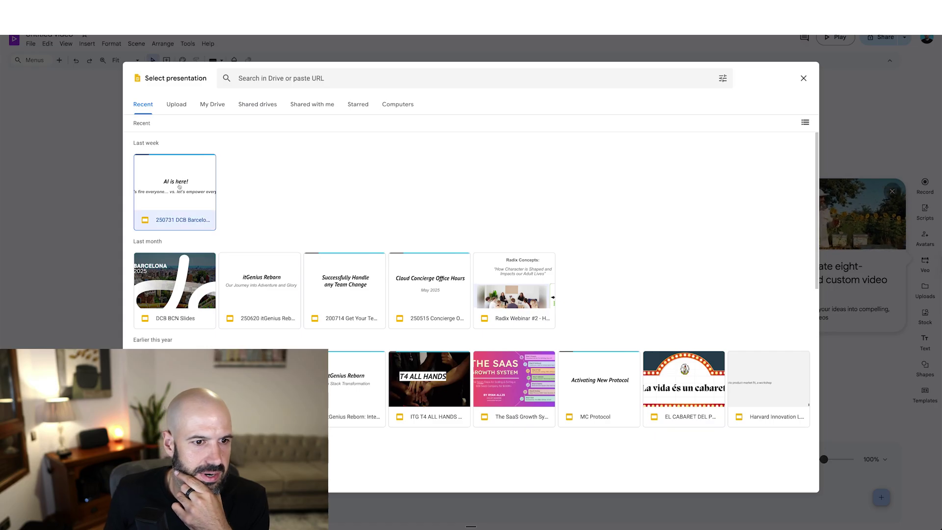
pyautogui.click(792, 480)
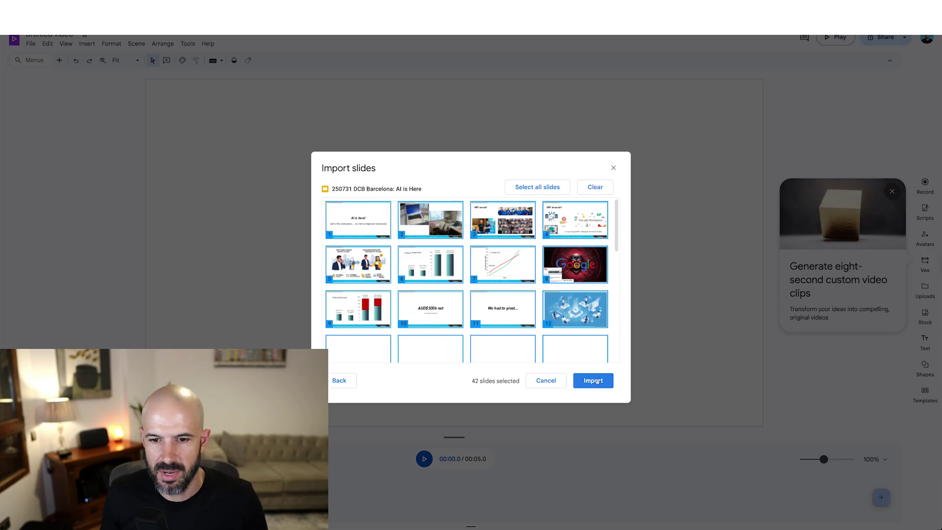
# Step: Import all 42 slides as a 3:30 video, play it, and view the per-scene scripts
pyautogui.click(593, 381)
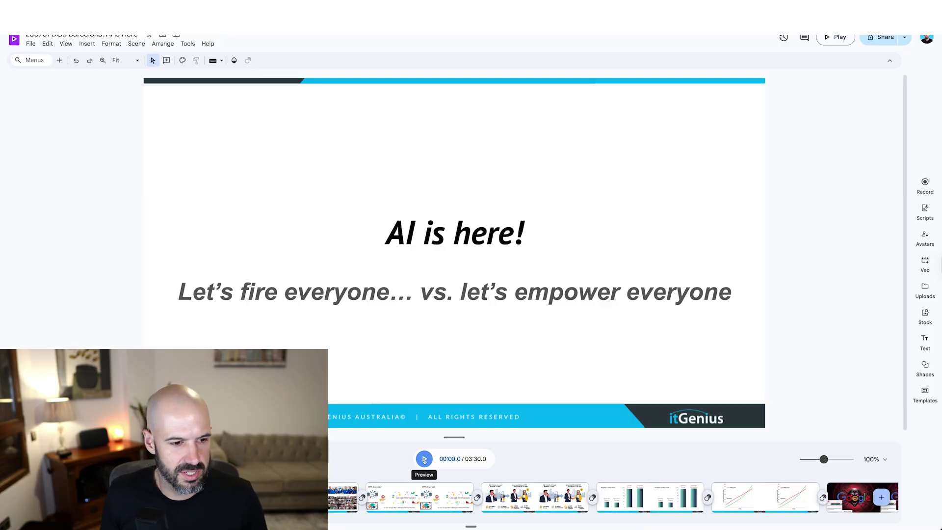
pyautogui.click(424, 460)
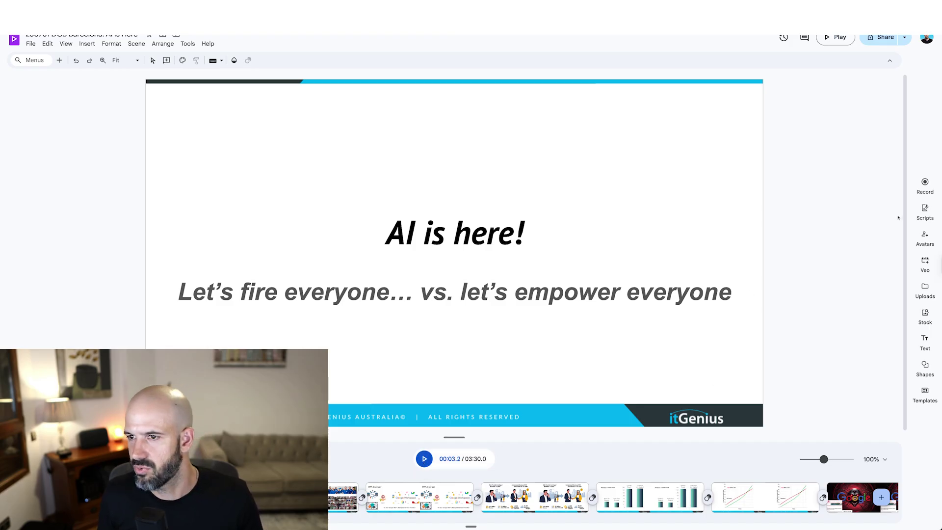
pyautogui.click(924, 263)
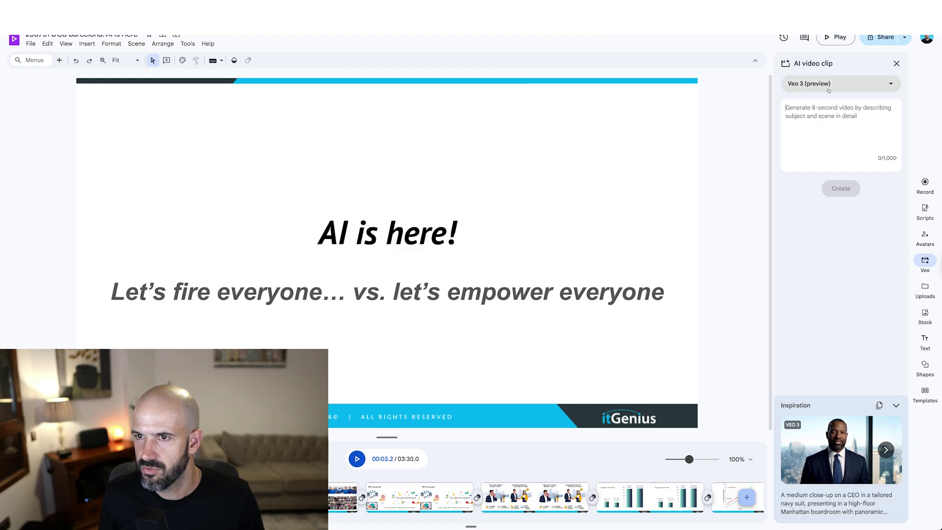
pyautogui.click(925, 210)
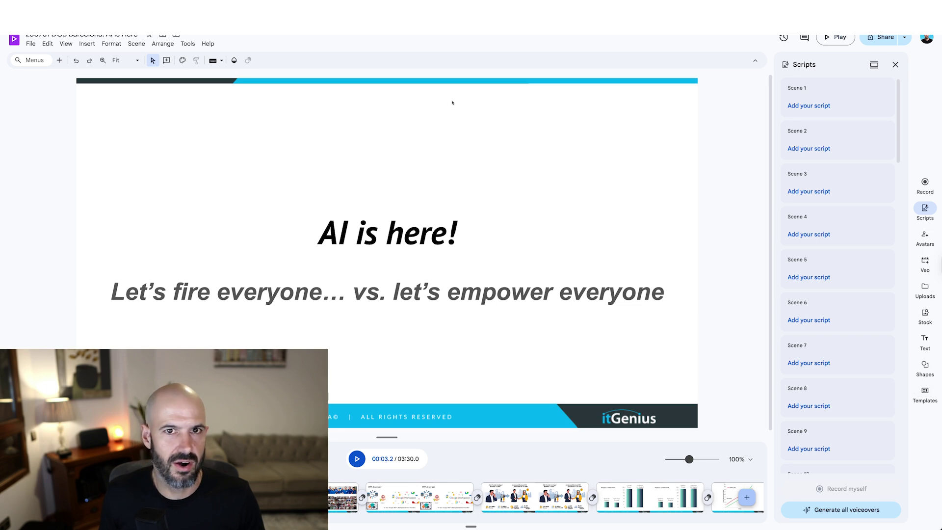
pyautogui.hotkey('ctrl', 'Tab')
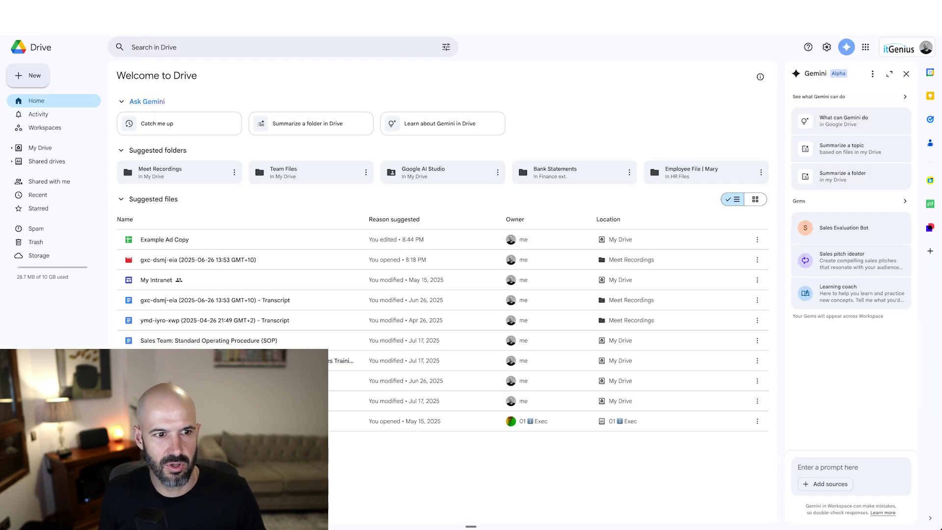
# Step: Read the What's changing, Getting started and Availability sections of the Vids-from-Slides article
pyautogui.hotkey('ctrl', 'Tab')
pyautogui.hotkey('ctrl', 'Tab')
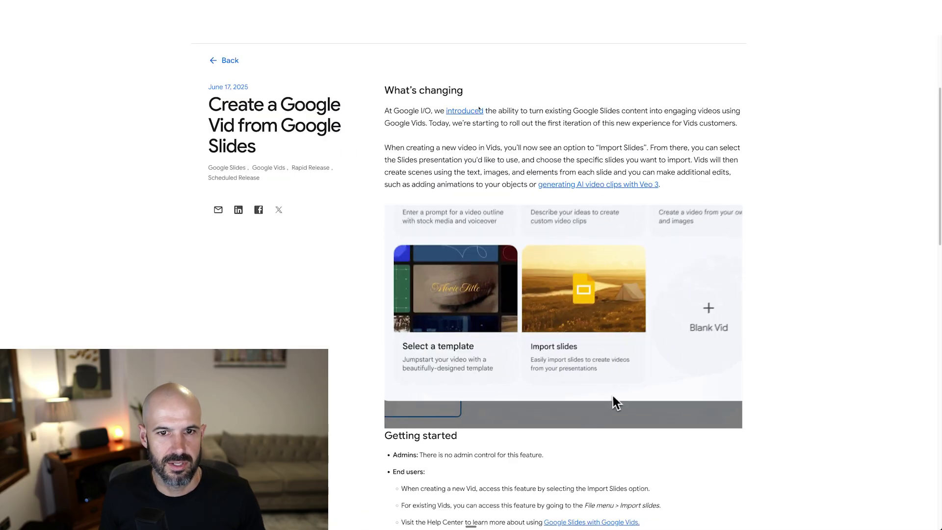
pyautogui.moveTo(629, 147); pyautogui.dragTo(689, 167)
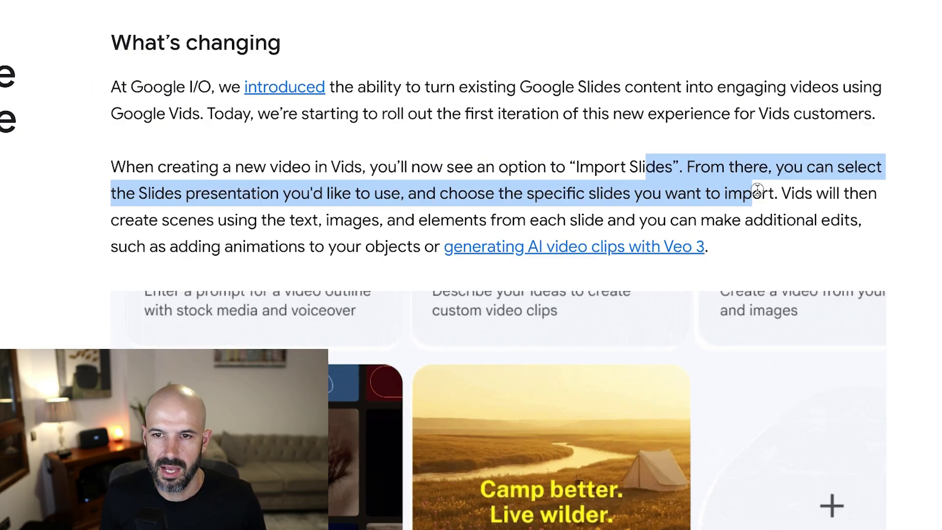
pyautogui.moveTo(791, 220); pyautogui.dragTo(784, 253)
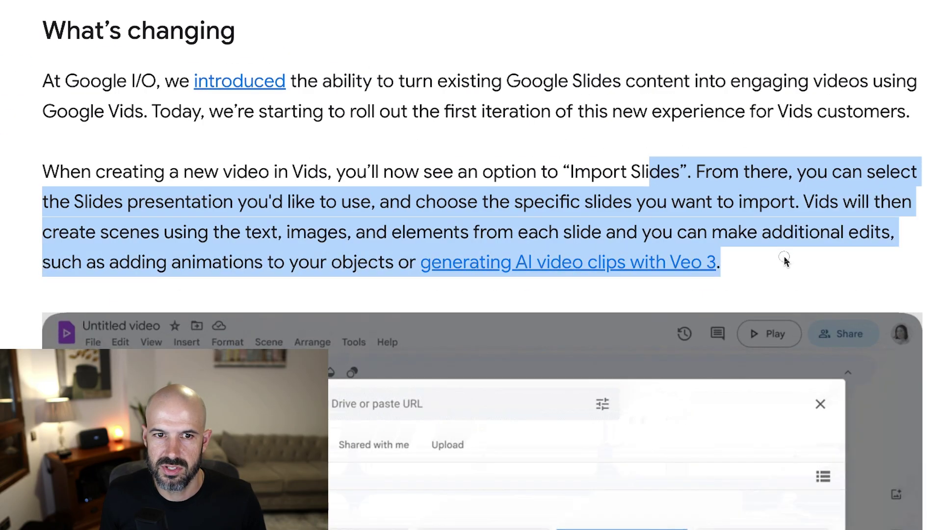
pyautogui.click(784, 262)
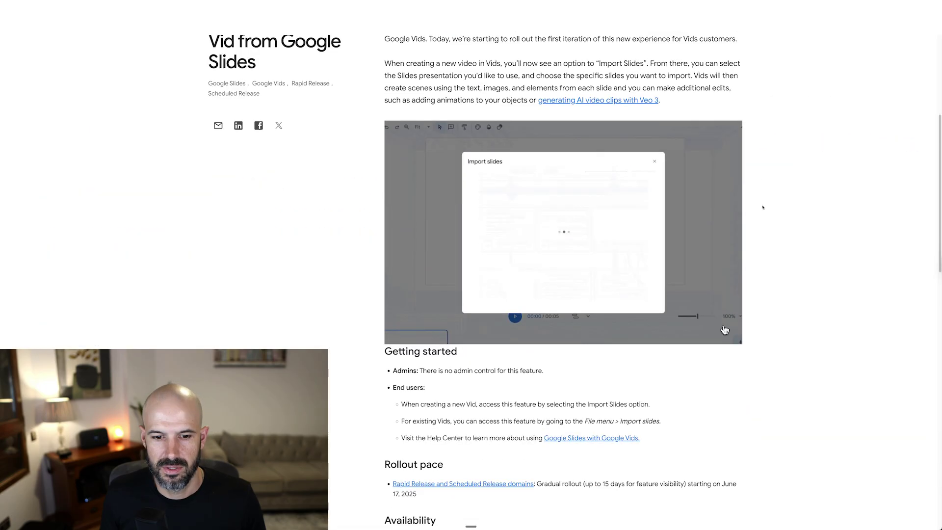
pyautogui.scroll(-3, 762, 207)
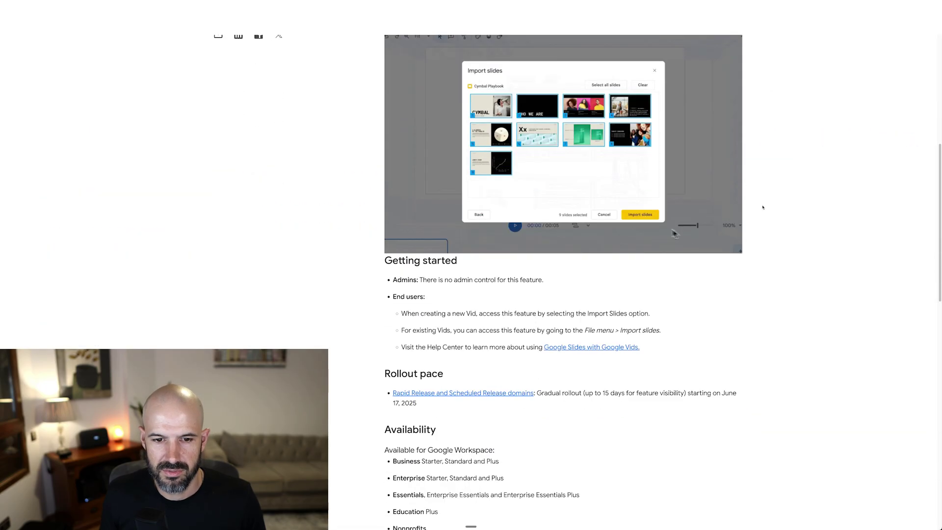
pyautogui.scroll(-2, 763, 207)
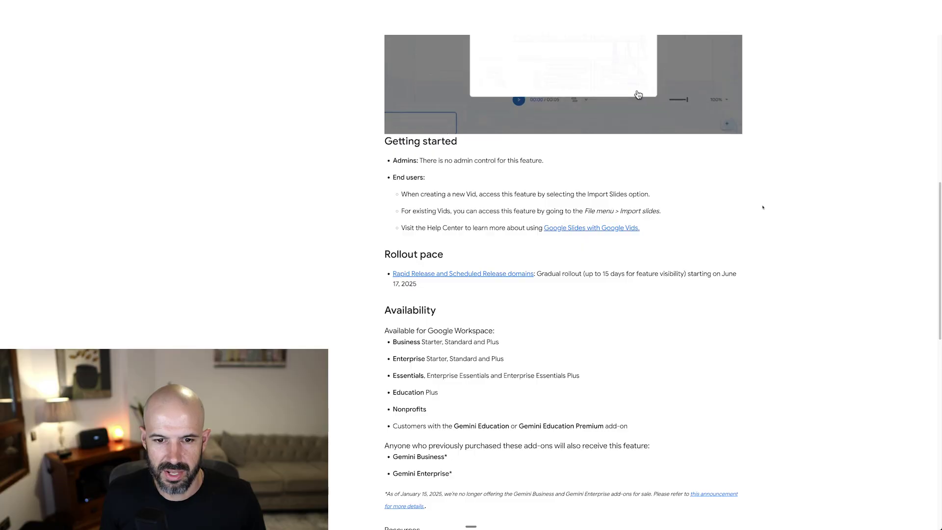
pyautogui.scroll(7, 763, 207)
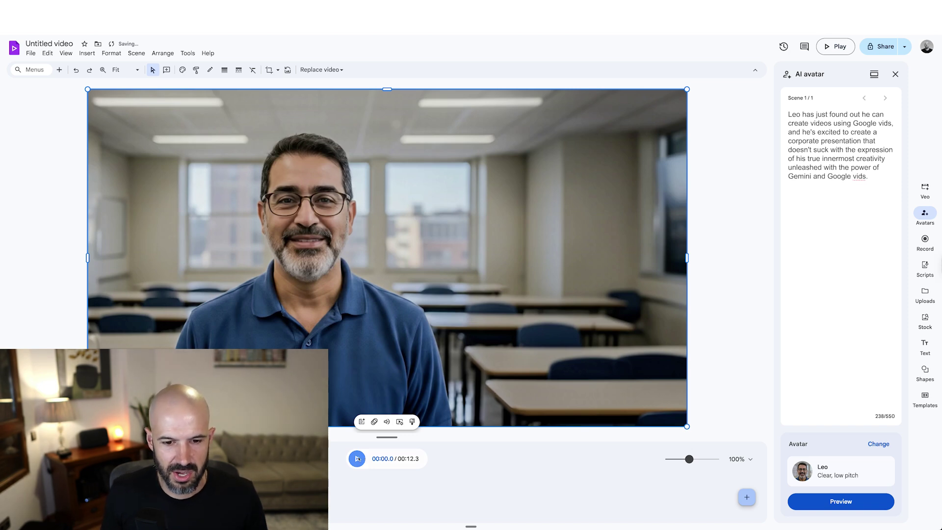
# Step: Play Leo's 12.3-second avatar clip and pause it at about 4.3 seconds
pyautogui.click(357, 459)
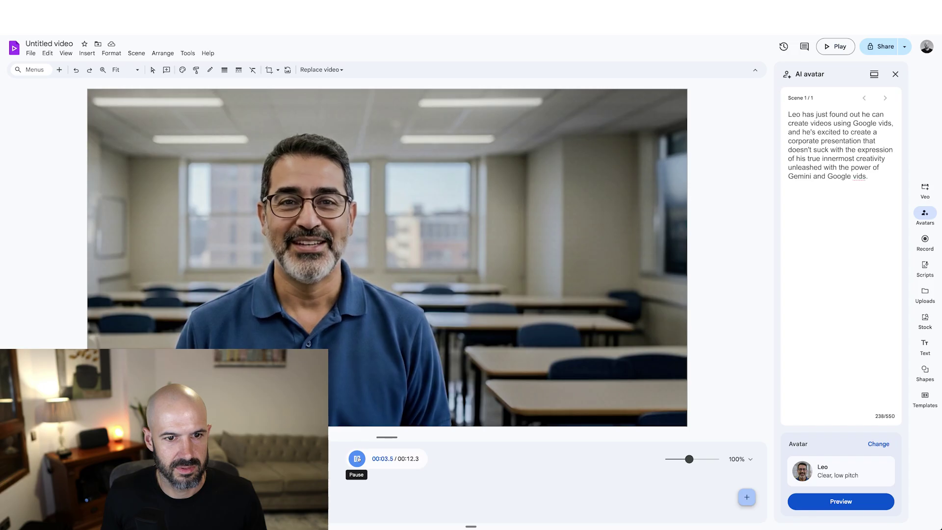
pyautogui.click(358, 458)
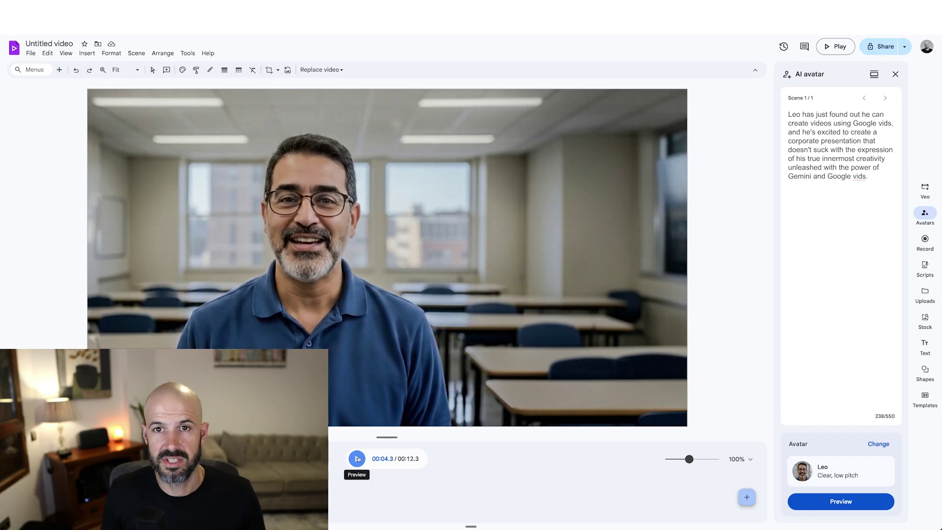